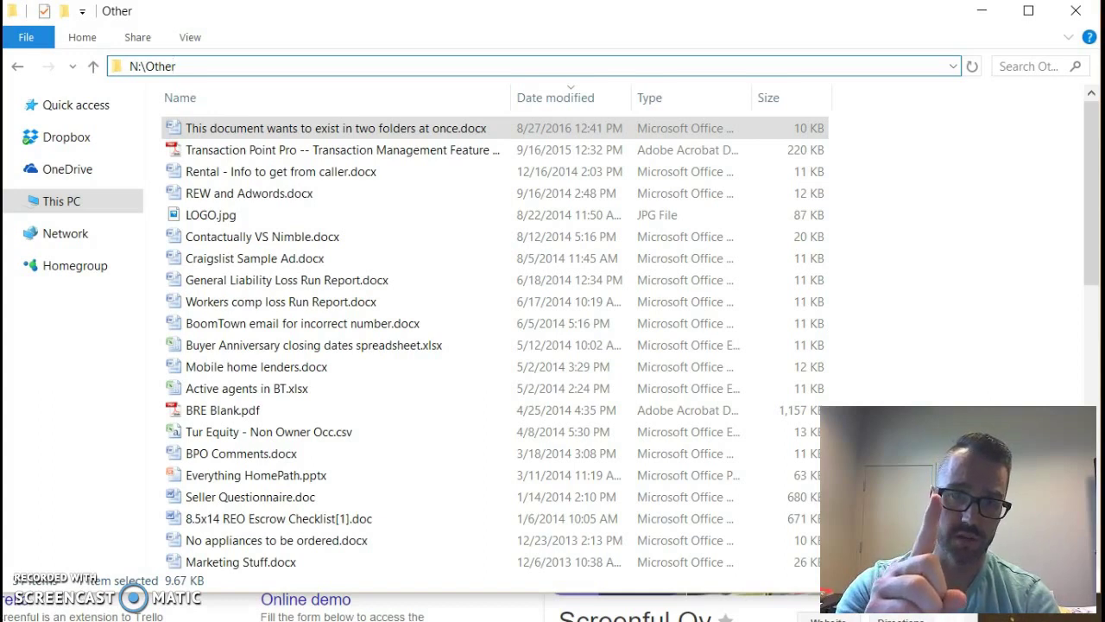
click(341, 135)
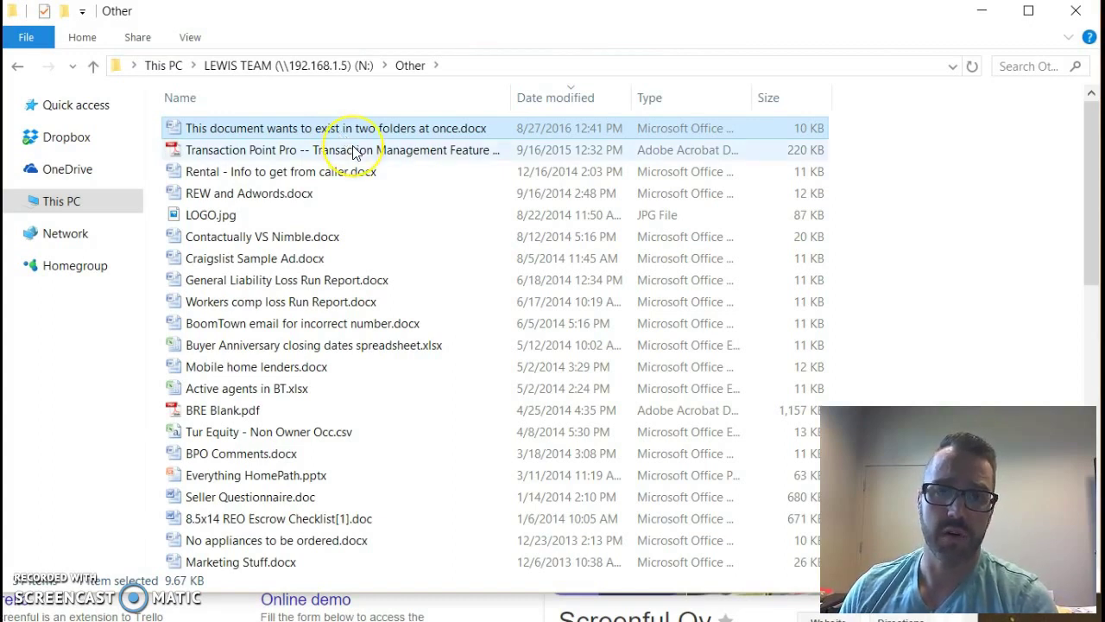
click(508, 138)
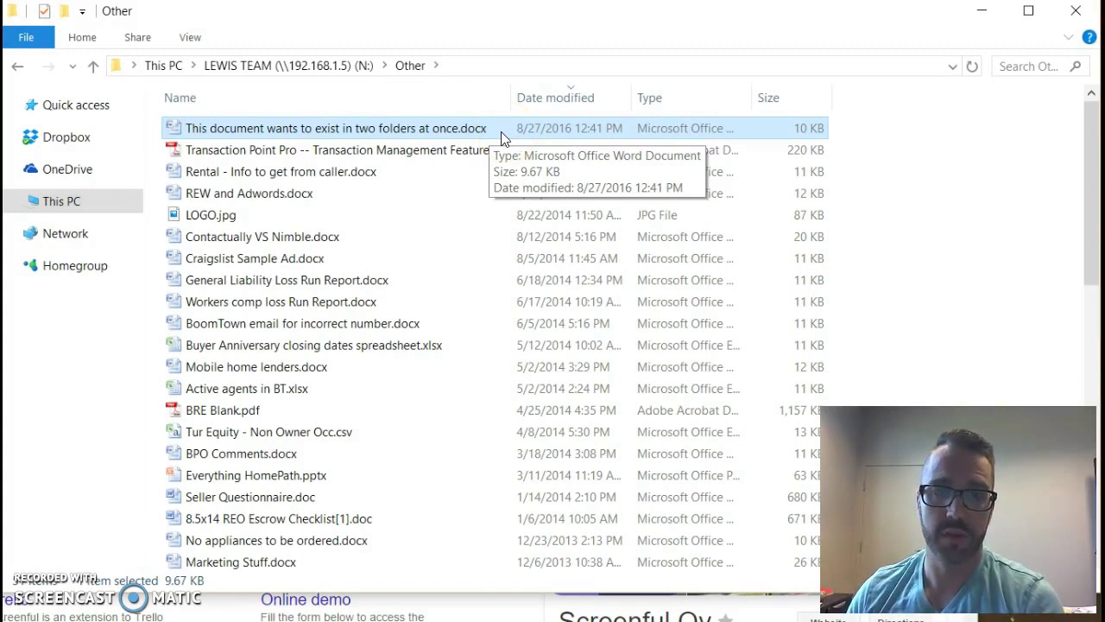
click(469, 69)
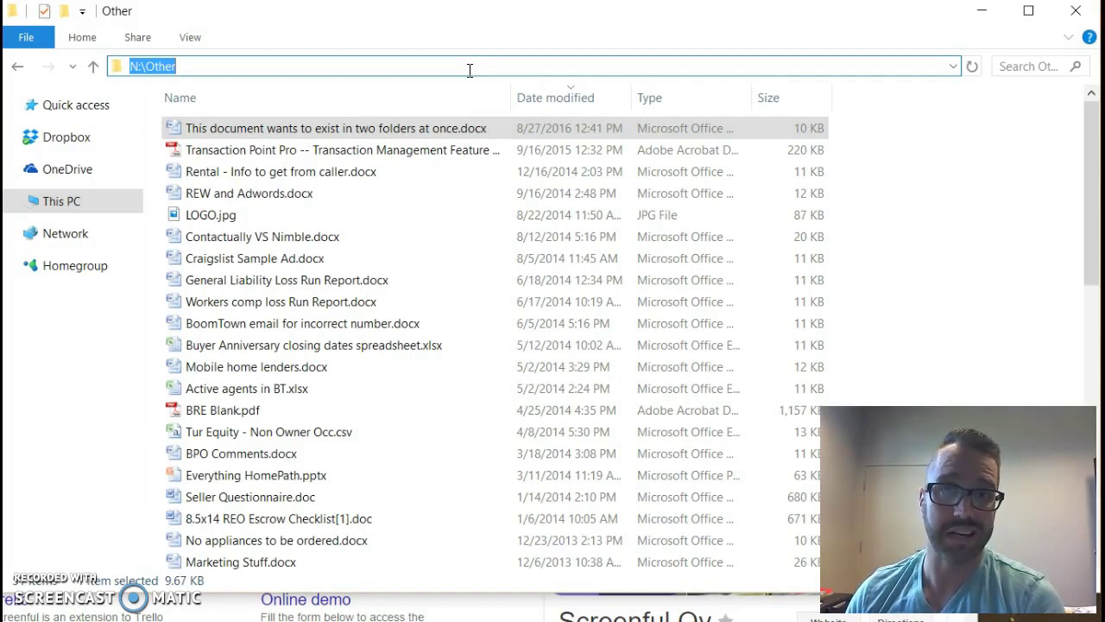
Copy the full file name of "This document wants to exist in two folders at once.docx", including its extension
click(420, 137)
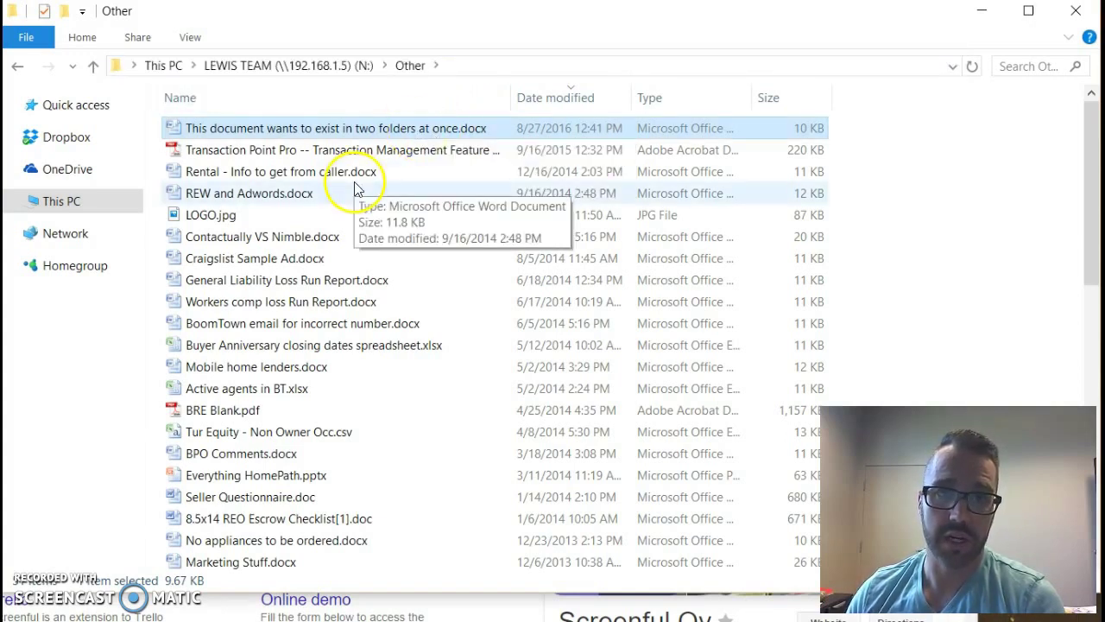
click(352, 134)
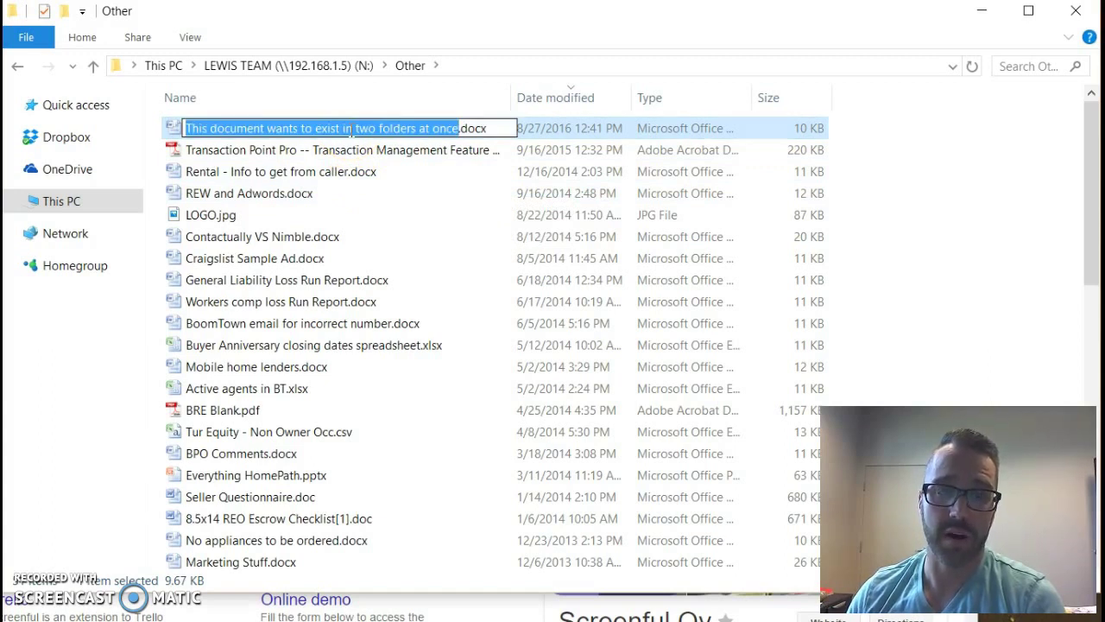
drag(499, 128, 161, 120)
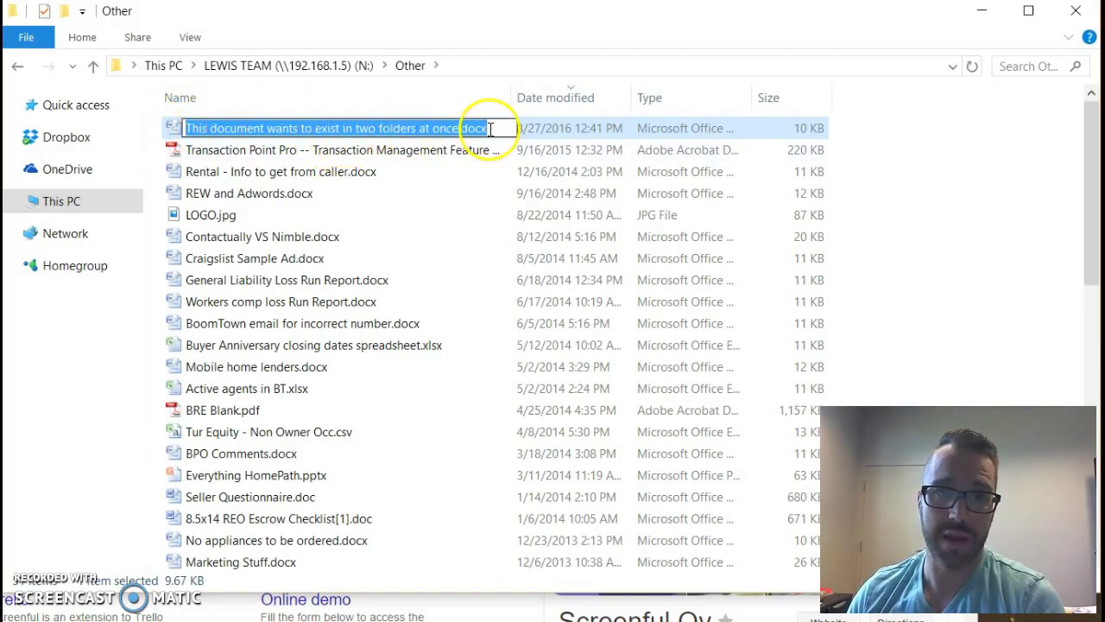
right_click(418, 126)
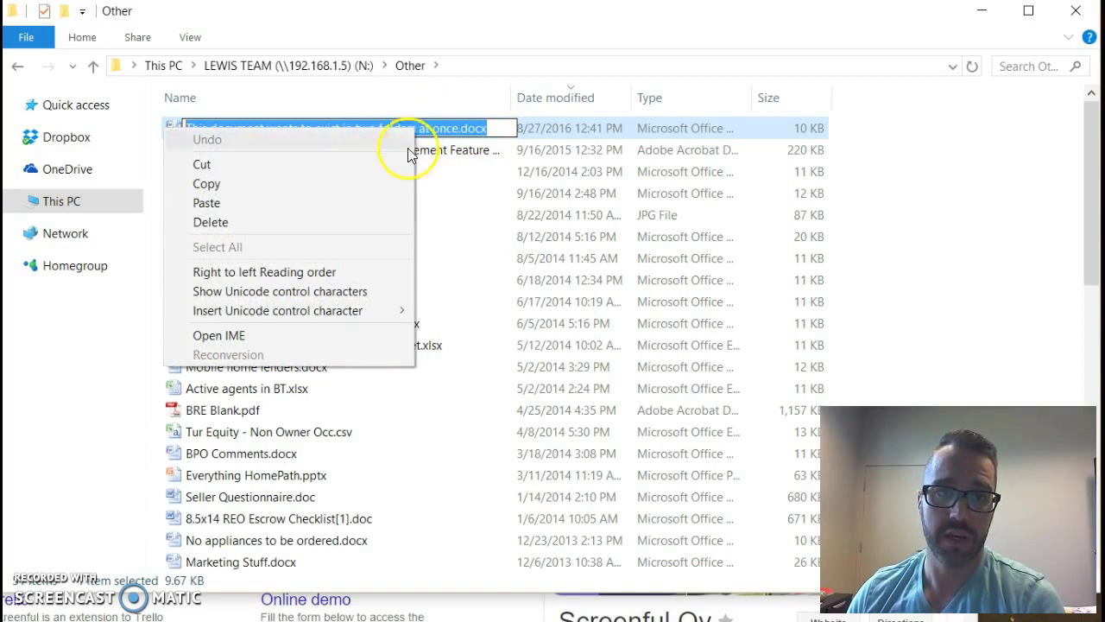
click(385, 181)
Append a backslash and the copied file name to the N:\Other folder path
click(476, 68)
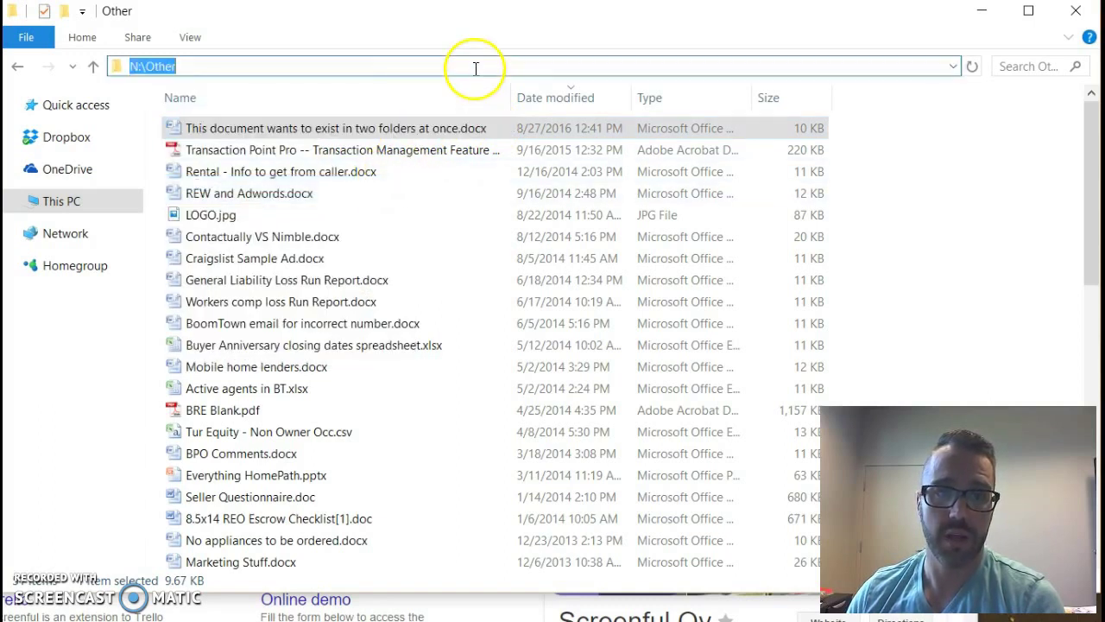
click(145, 65)
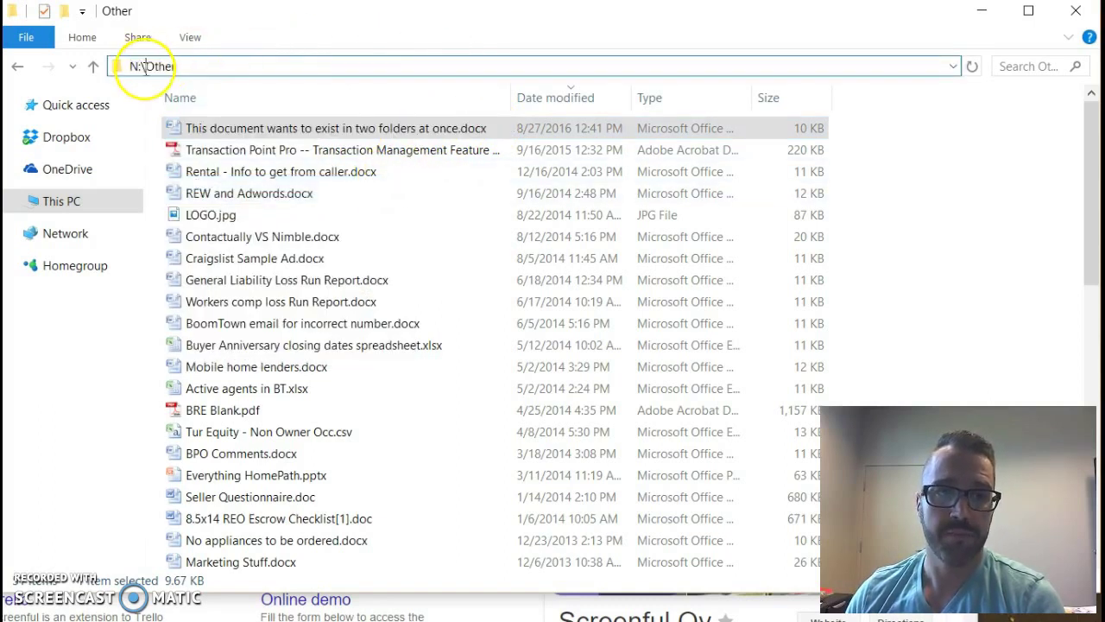
double_click(142, 67)
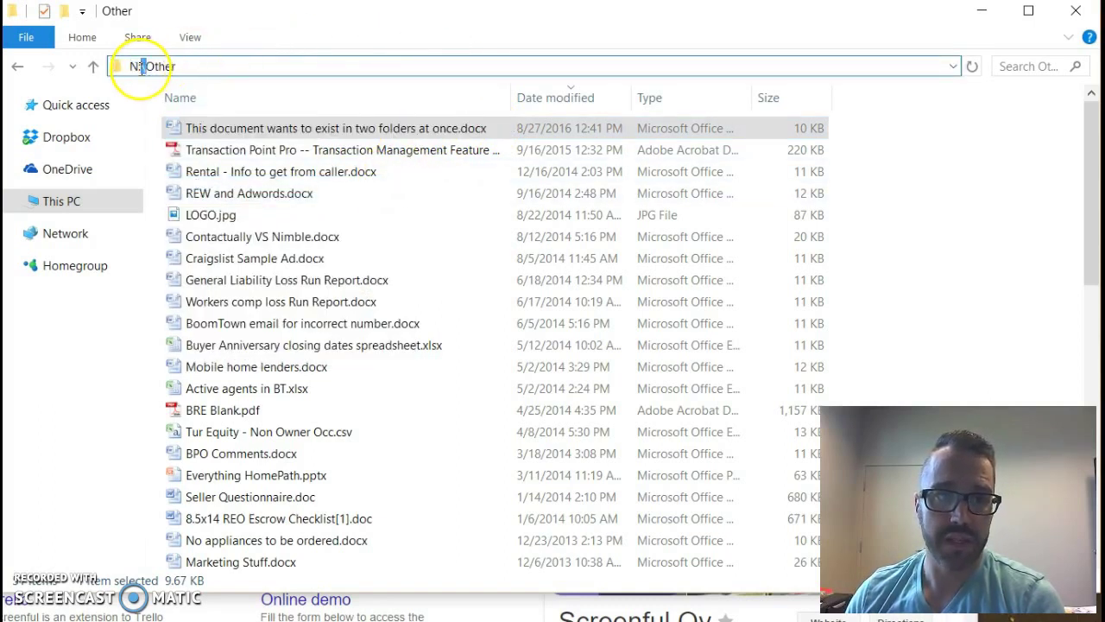
click(209, 65)
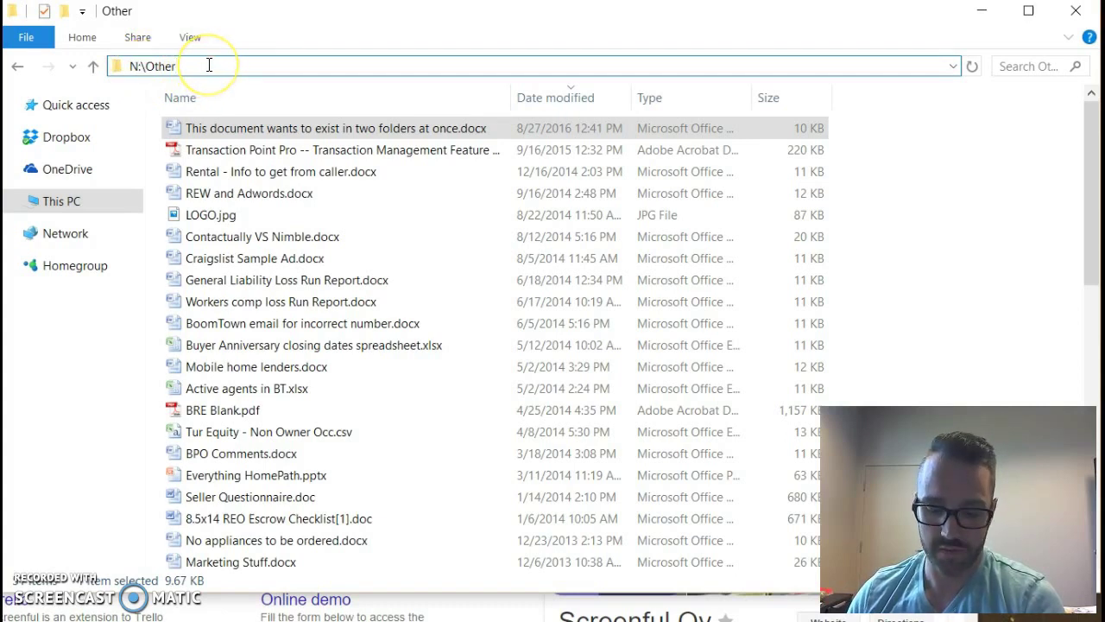
text(\)
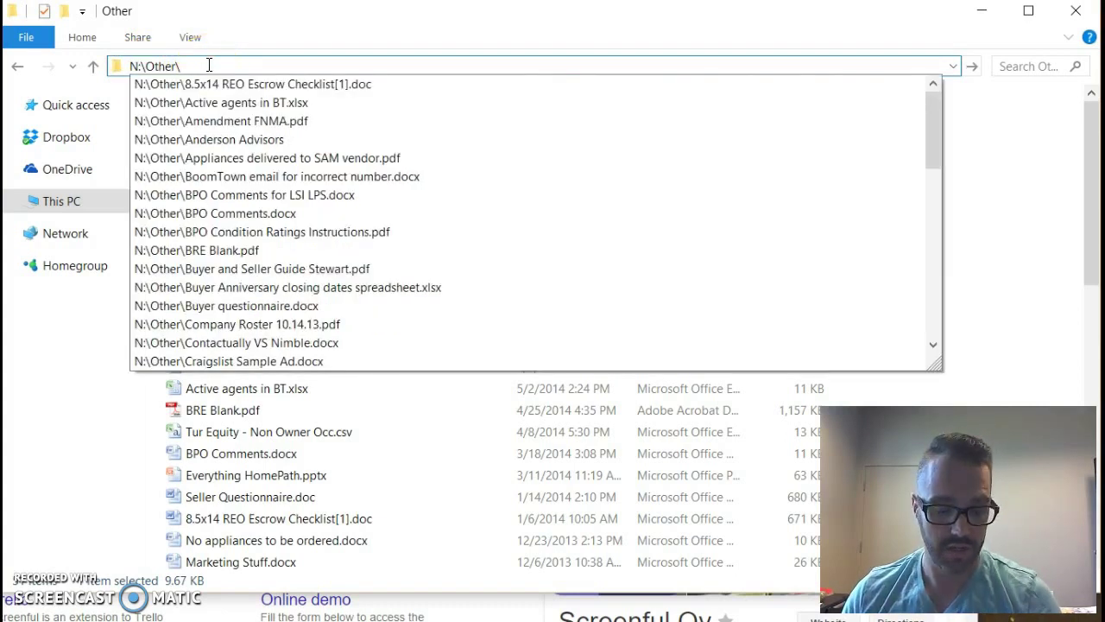
right_click(209, 66)
click(132, 143)
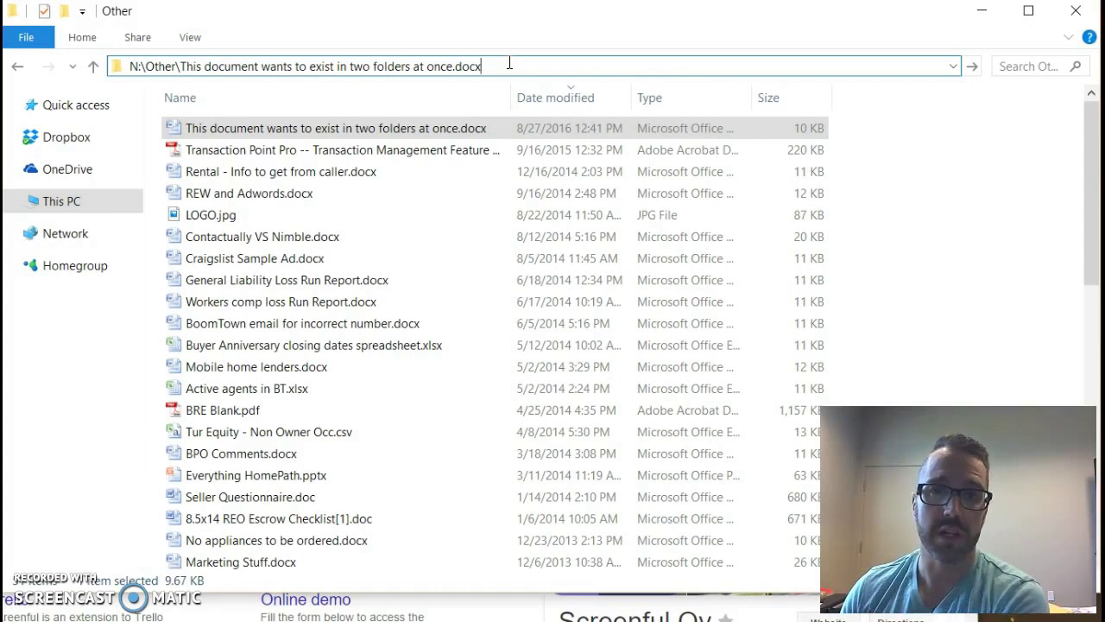
Copy the complete path N:\Other\This document wants to exist in two folders at once.docx
drag(503, 70, 159, 52)
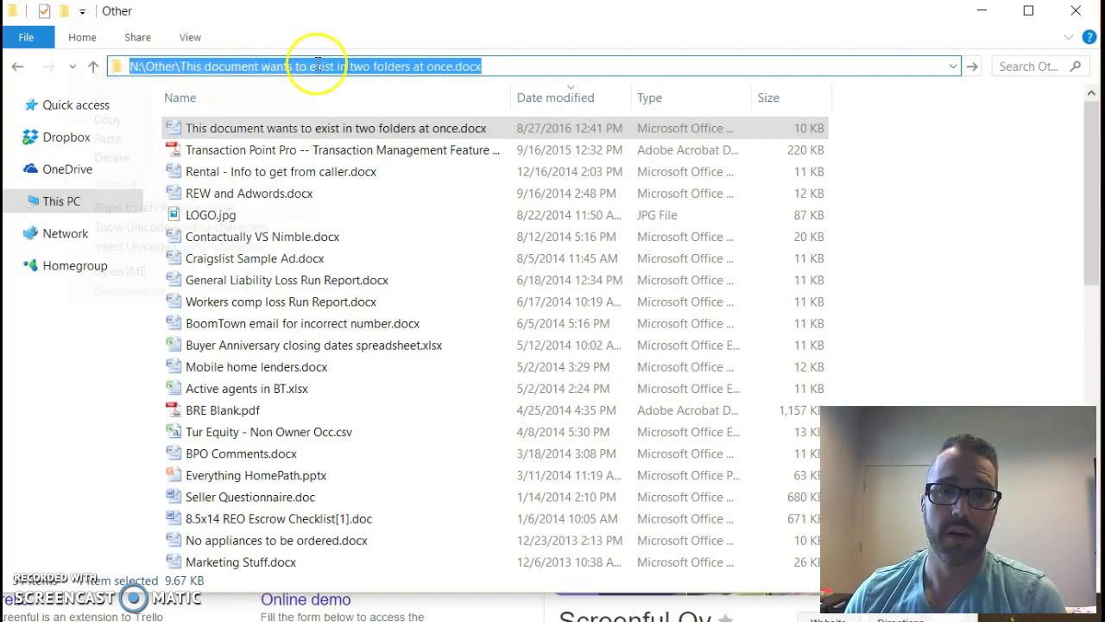
right_click(316, 68)
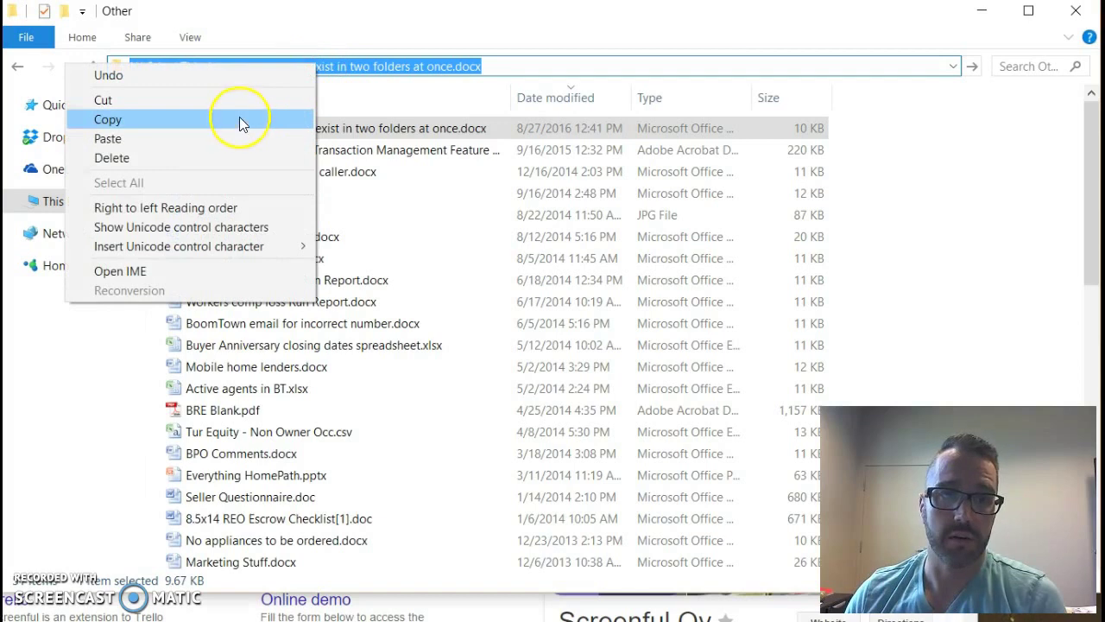
click(240, 119)
Open the Documents folder and start creating a new shortcut in it
click(70, 113)
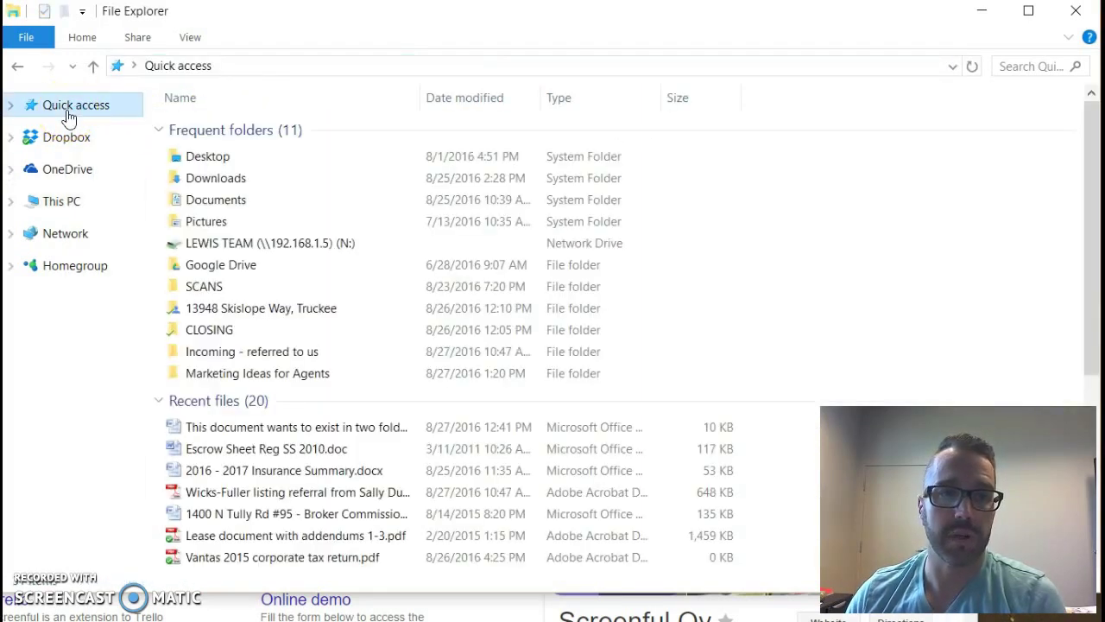
double_click(242, 204)
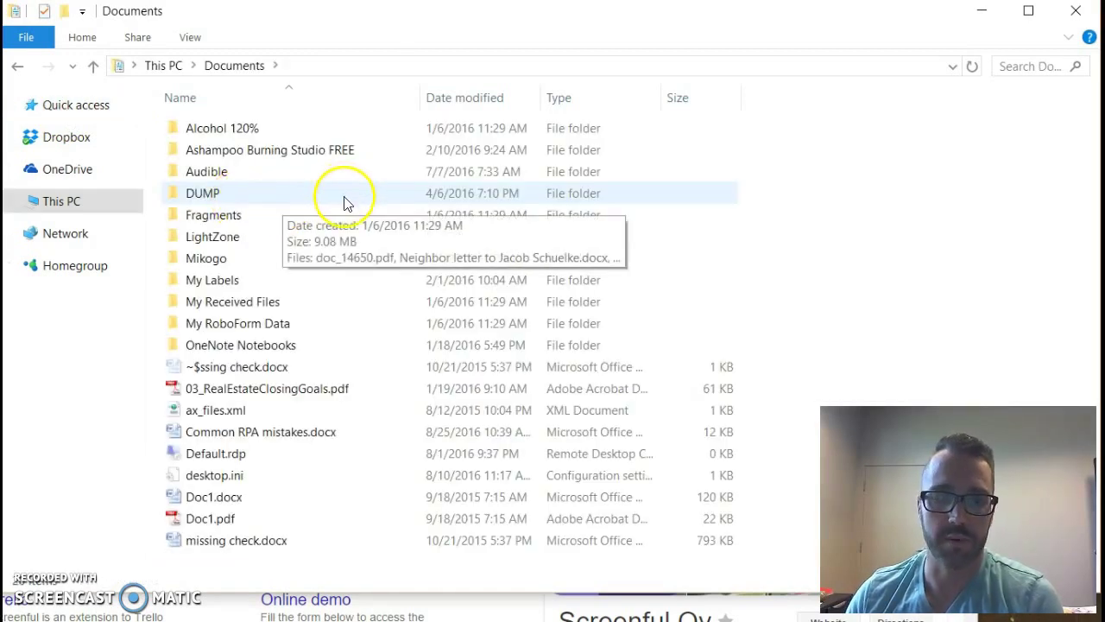
right_click(337, 569)
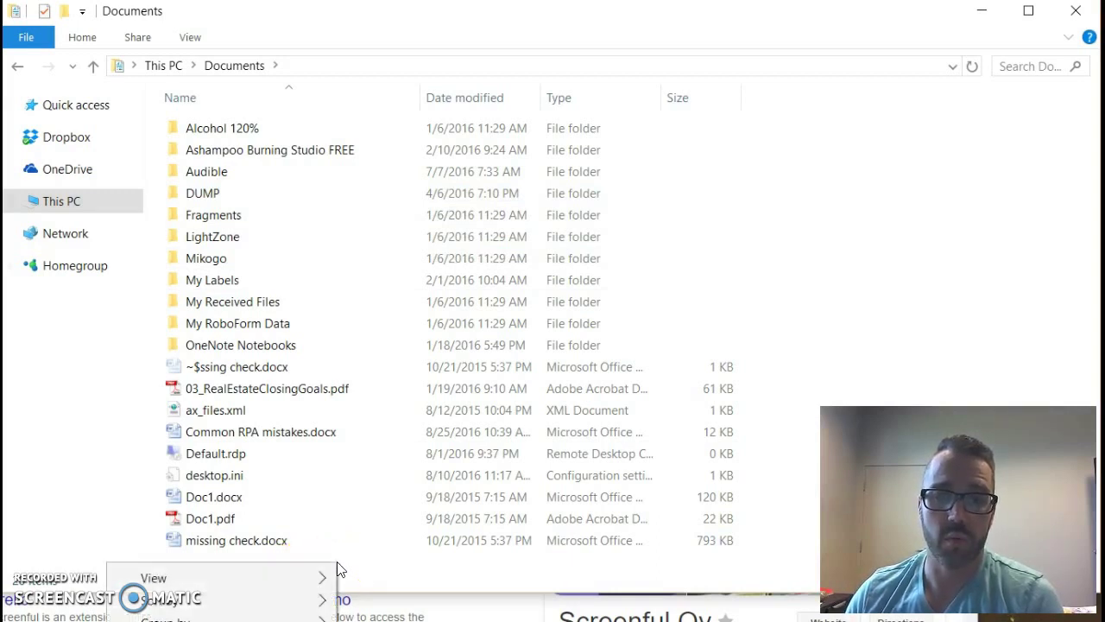
right_click(785, 136)
right_click(785, 136)
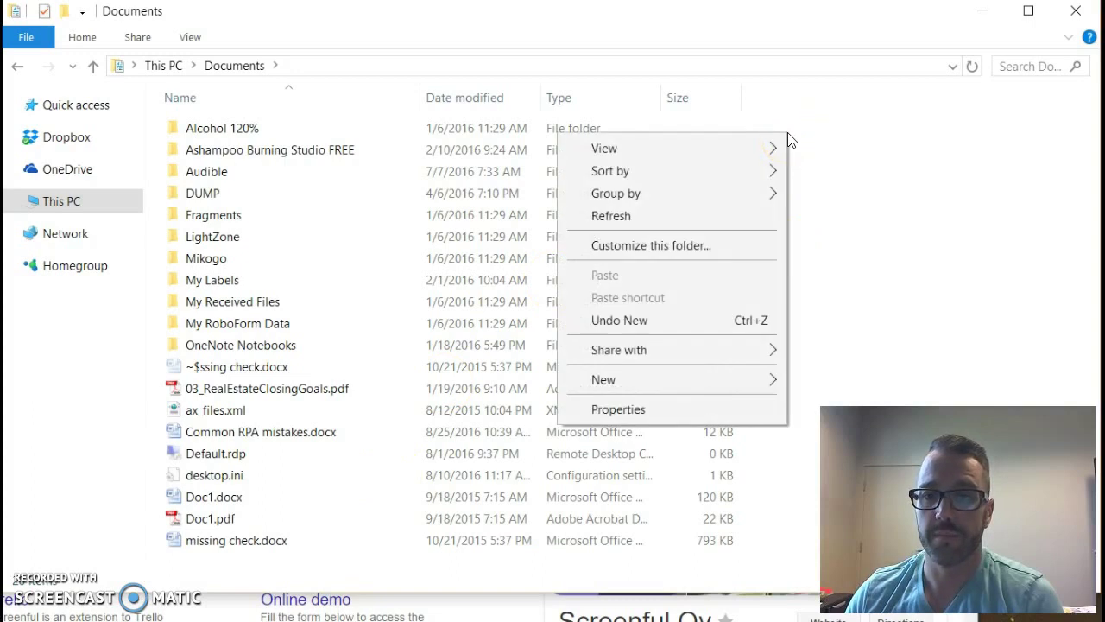
mouse_move(672, 386)
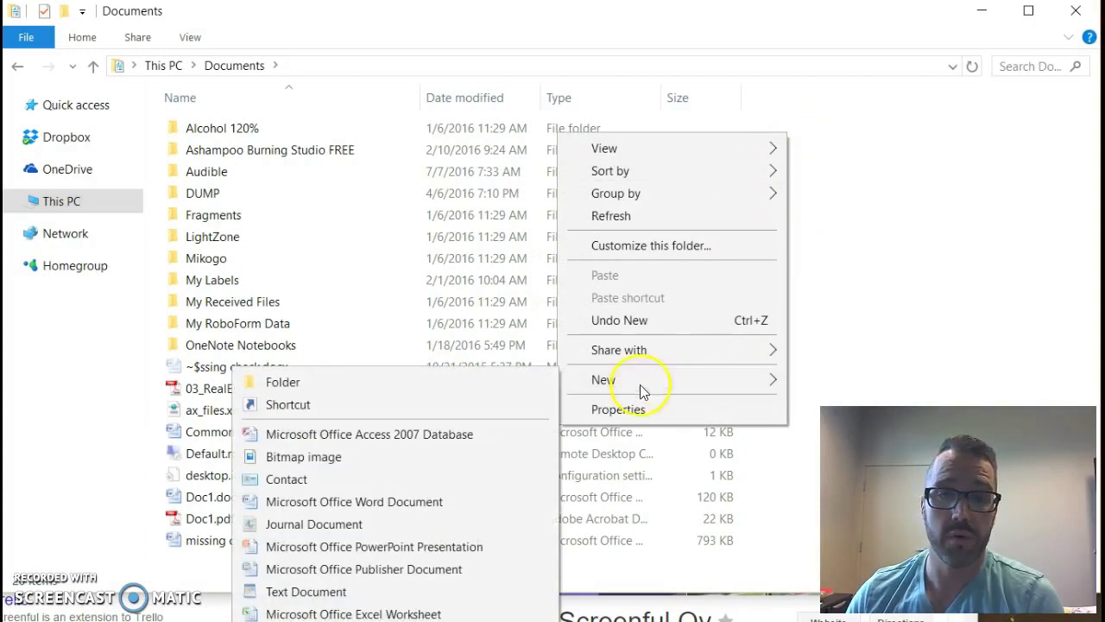
click(472, 408)
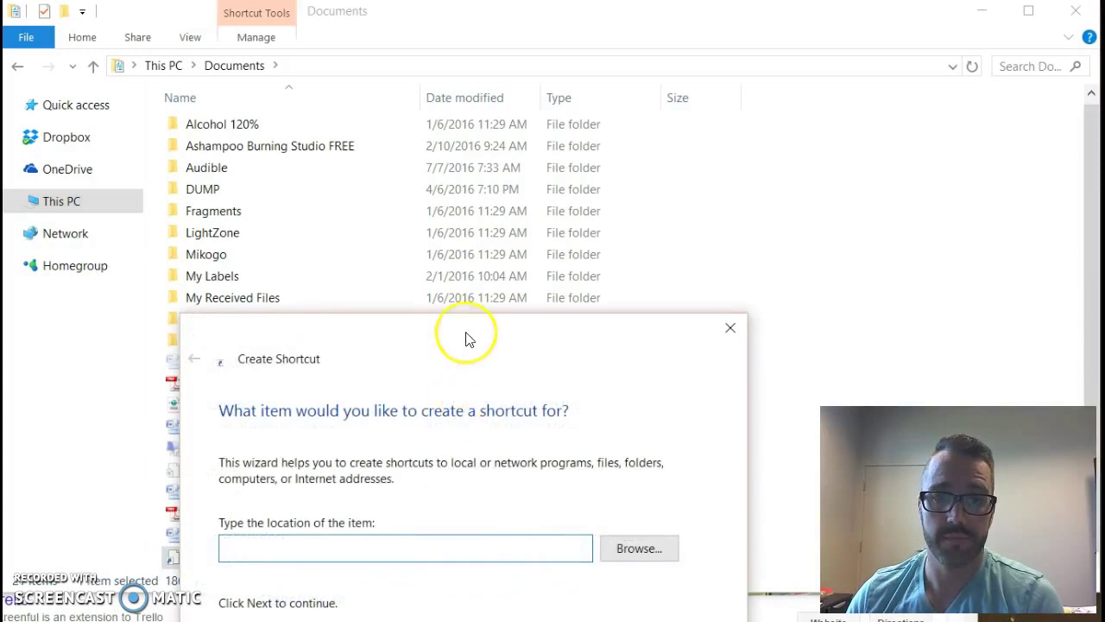
Point the shortcut to the copied path N:\Other\This document wants to exist in two folders at once.docx and create it under the suggested name
drag(460, 328, 530, 54)
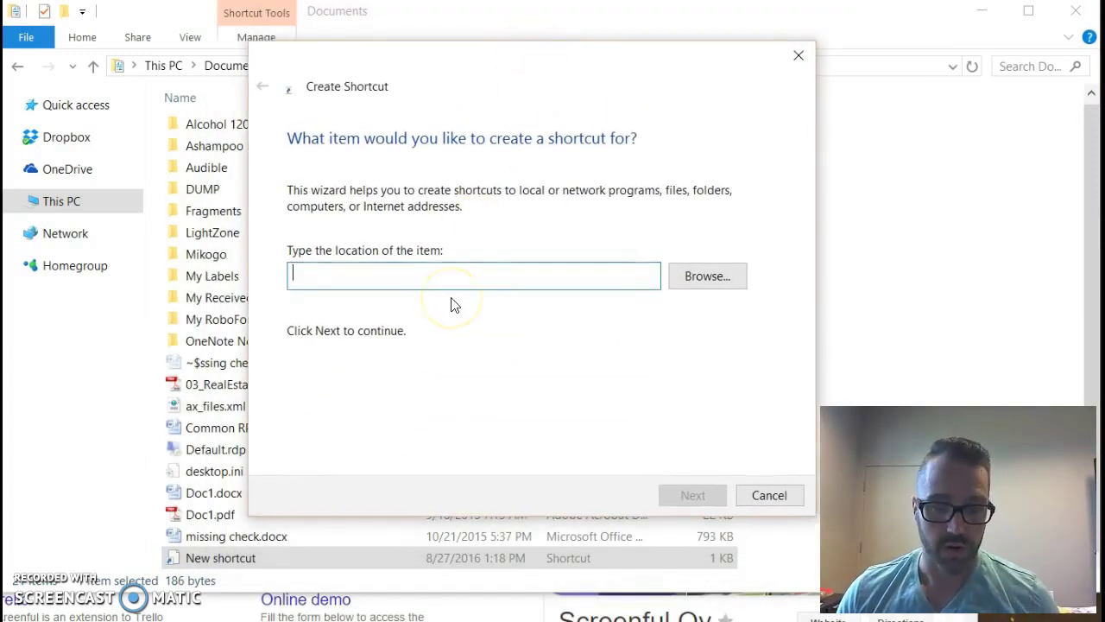
right_click(450, 276)
click(336, 346)
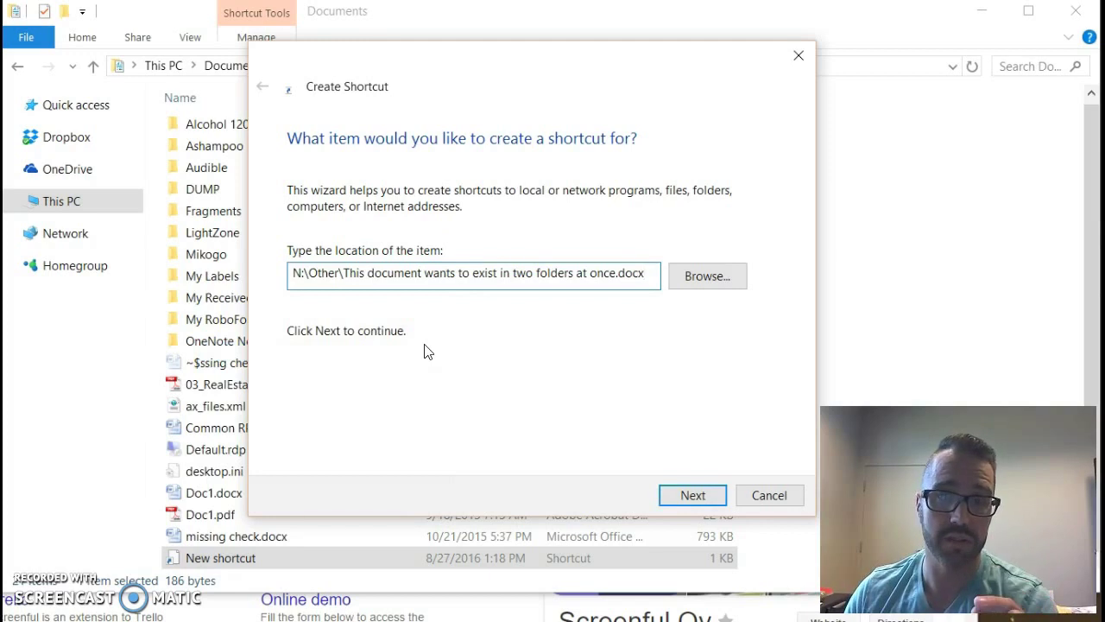
click(470, 358)
click(671, 497)
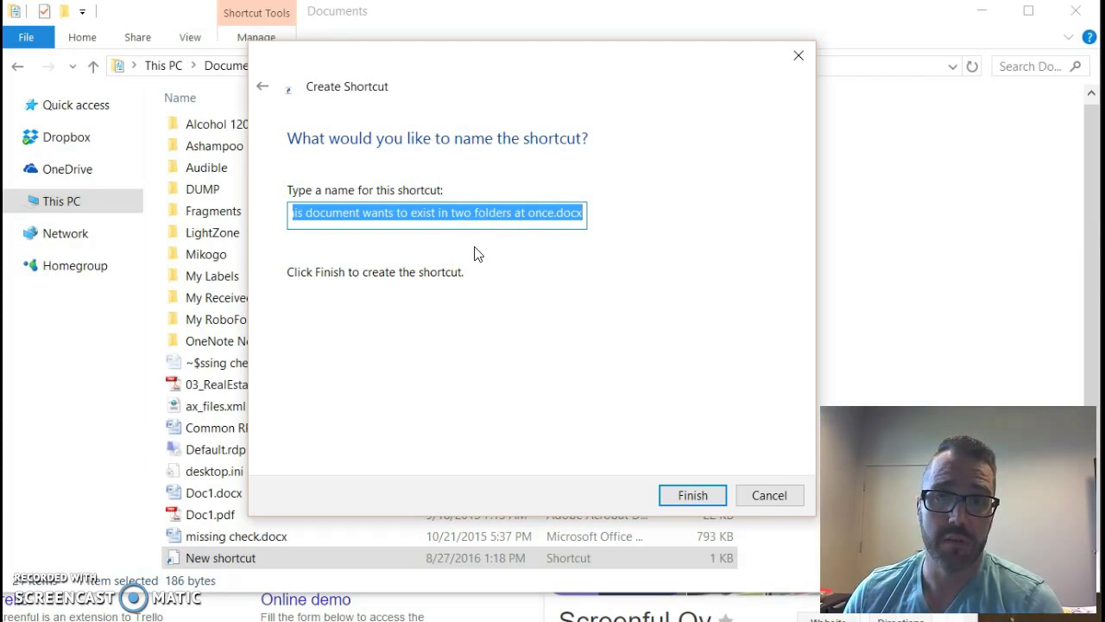
click(669, 494)
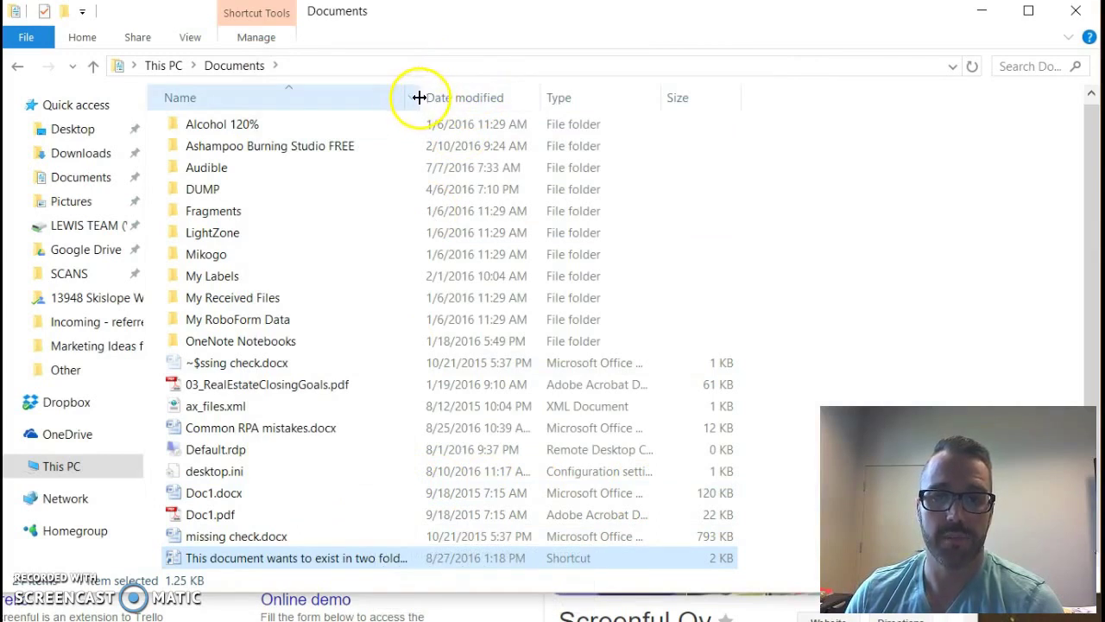
Widen the Name column to fit the new shortcut's full name and check the shortcut's target location
drag(421, 97, 517, 100)
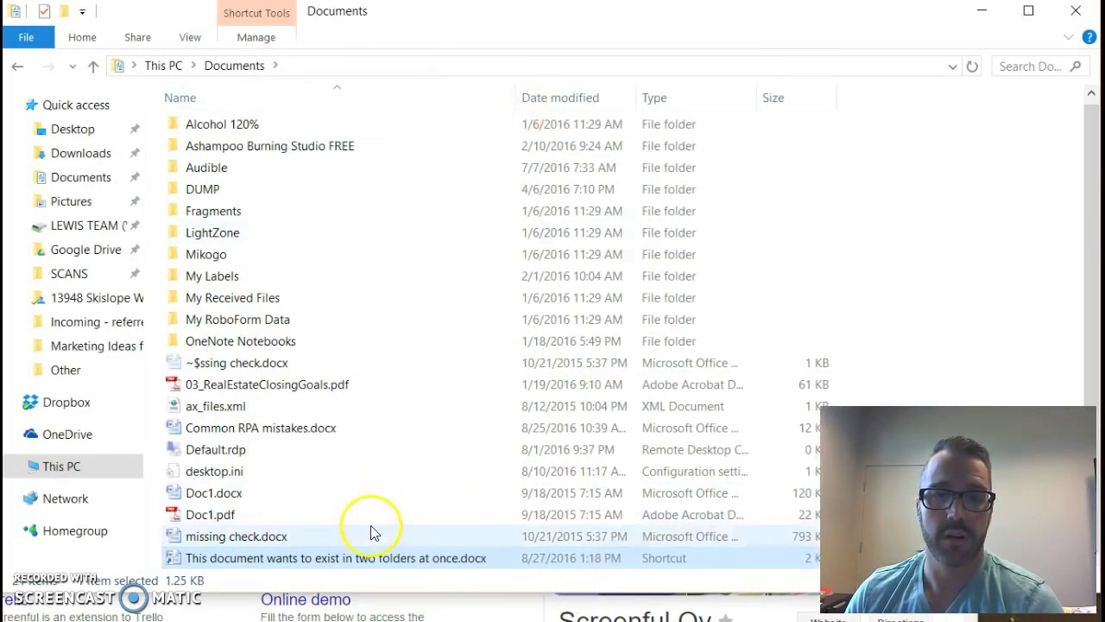
mouse_move(368, 566)
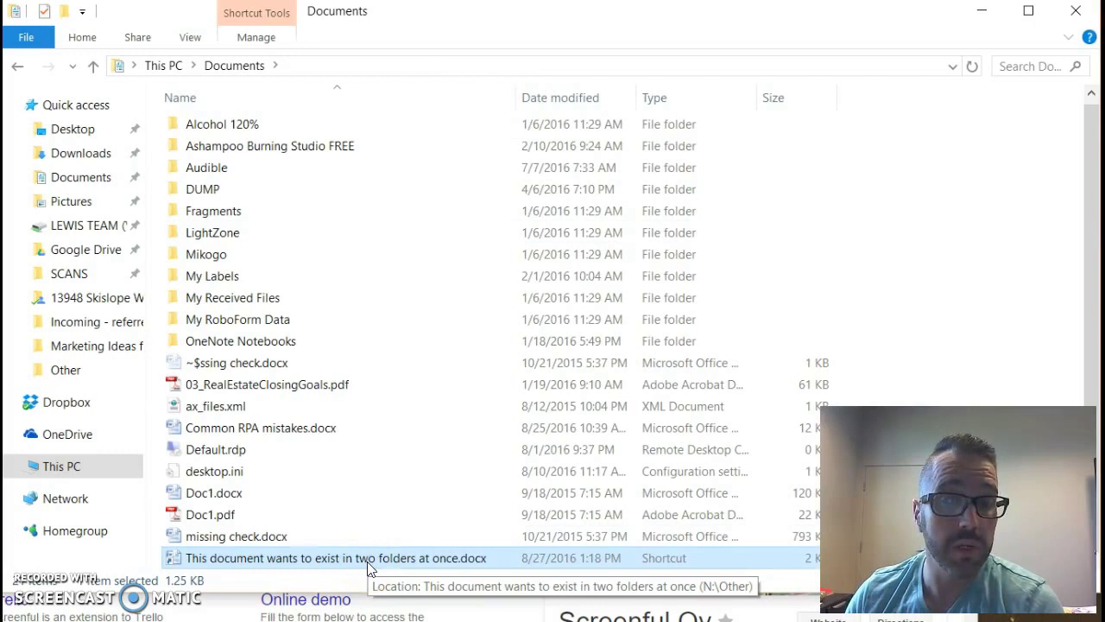
click(173, 565)
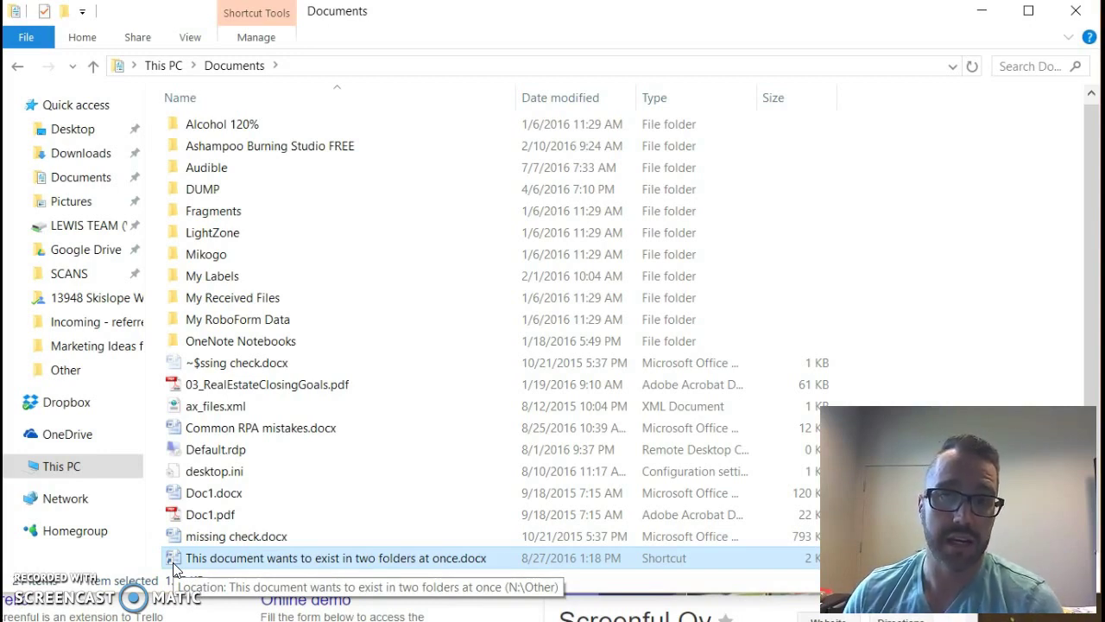
Open the document through its shortcut in Documents and enlarge the Word window to view its content
double_click(376, 559)
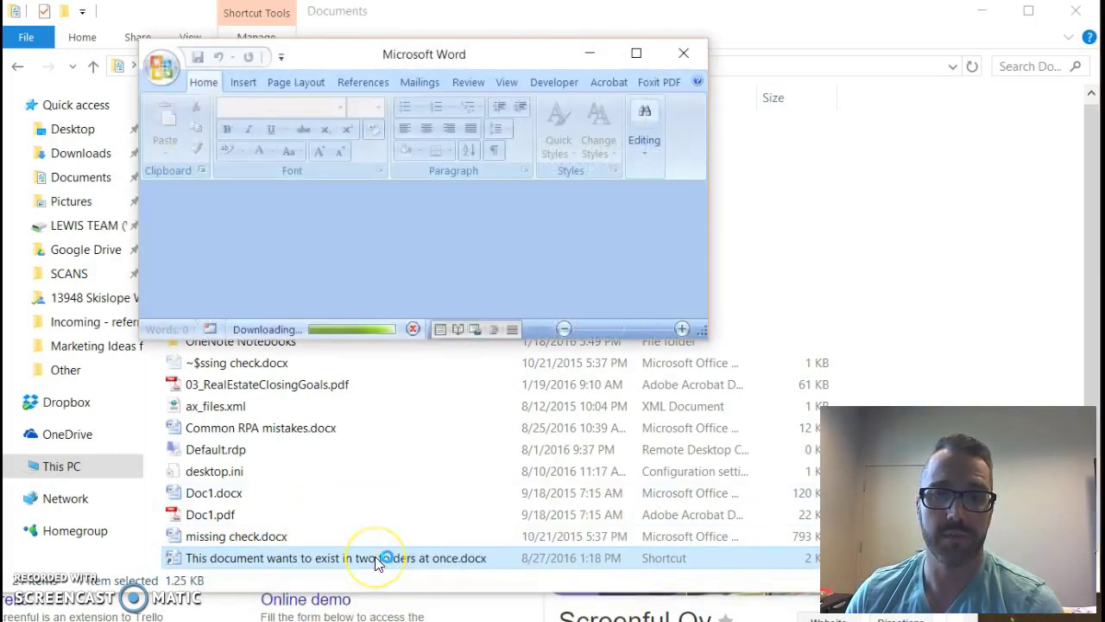
drag(706, 336, 956, 484)
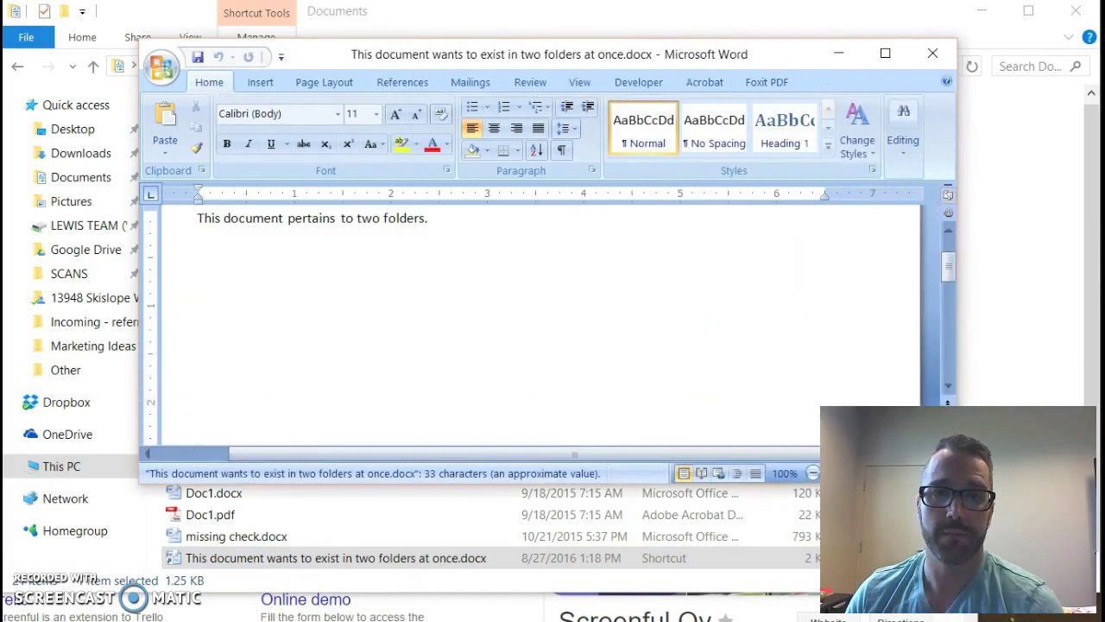